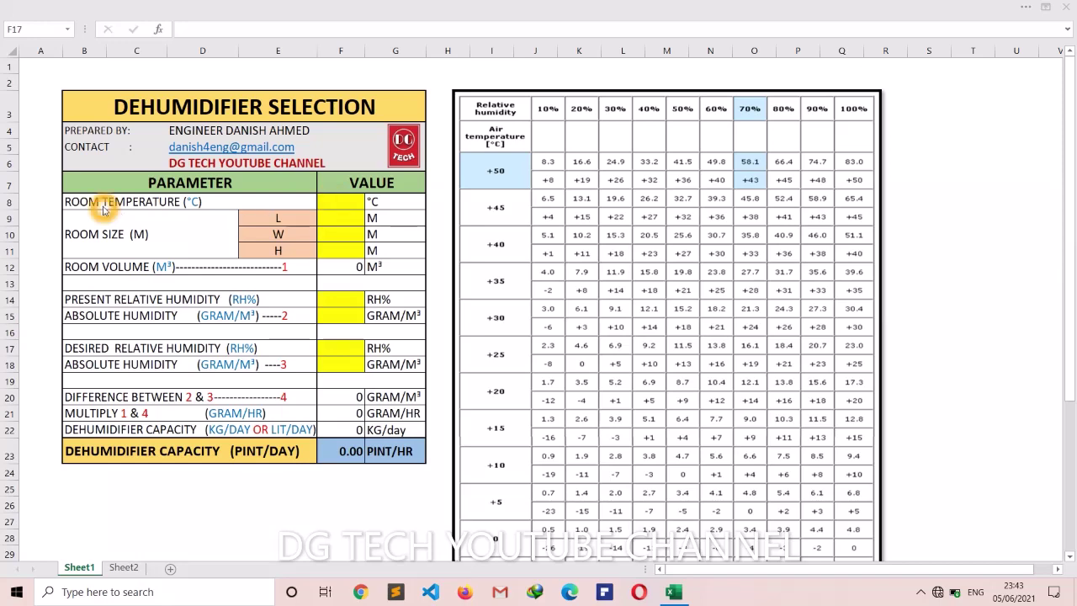
Step: Set the room temperature to 30 °C and clear the mistaken entry from the desired relative humidity cell
key(shift+Down)
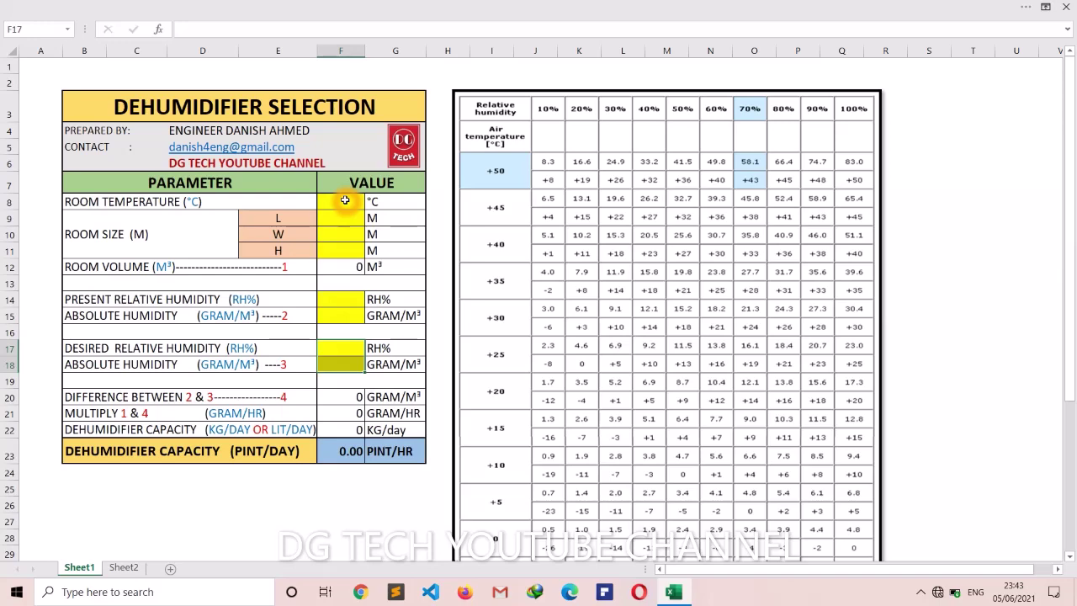
text(30)
click(345, 205)
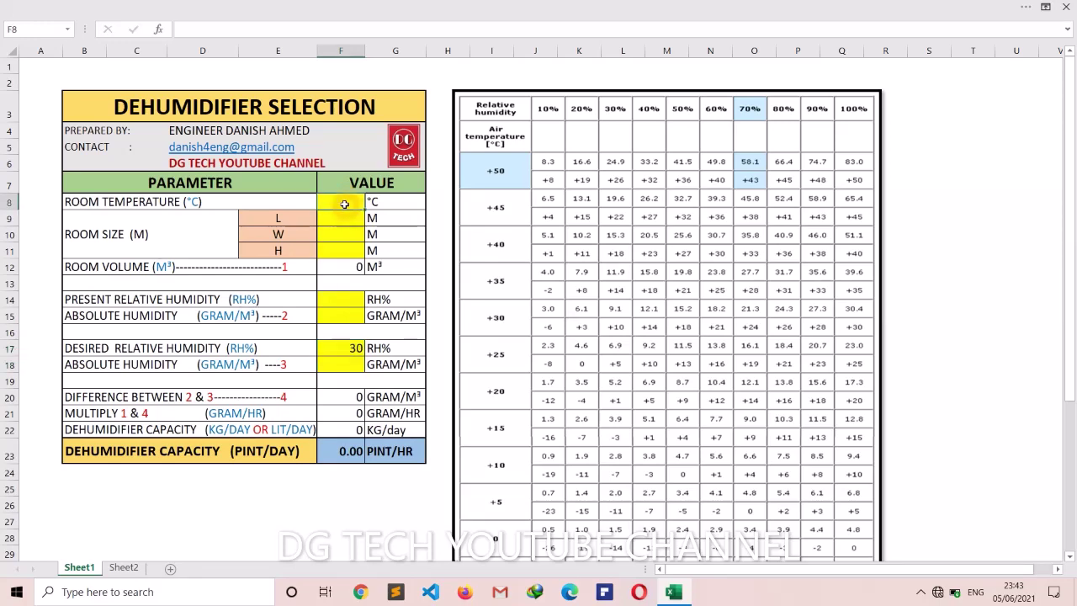
text(30)
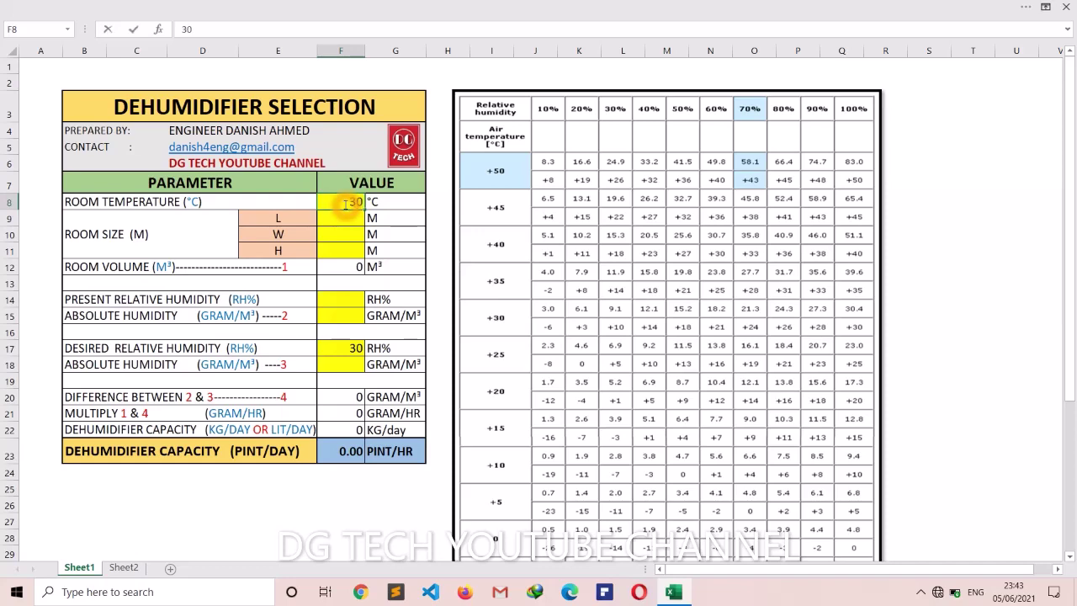
click(356, 352)
key(BackSpace)
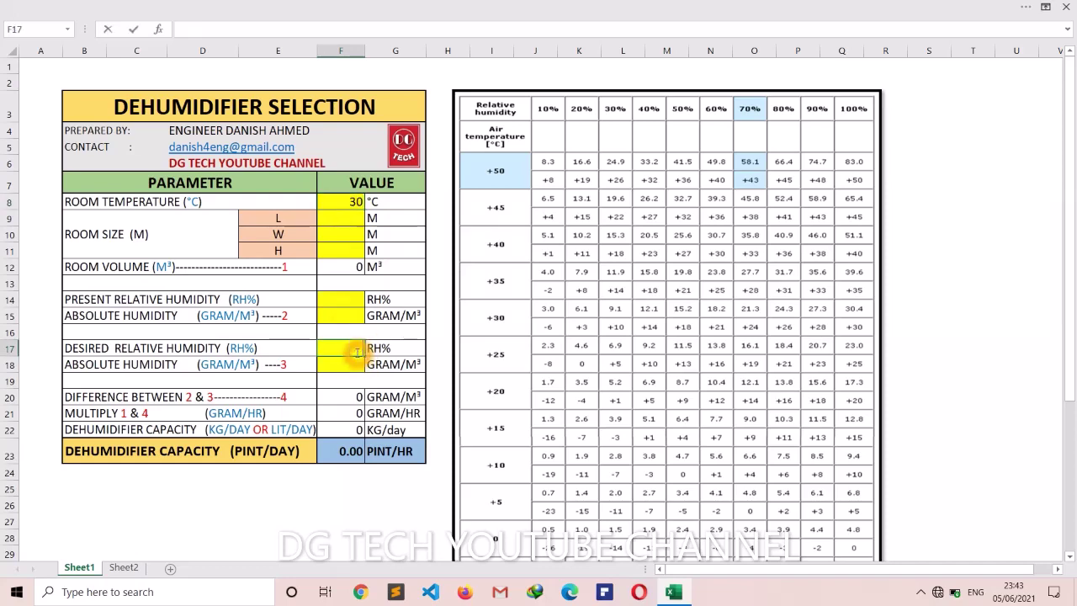
click(356, 351)
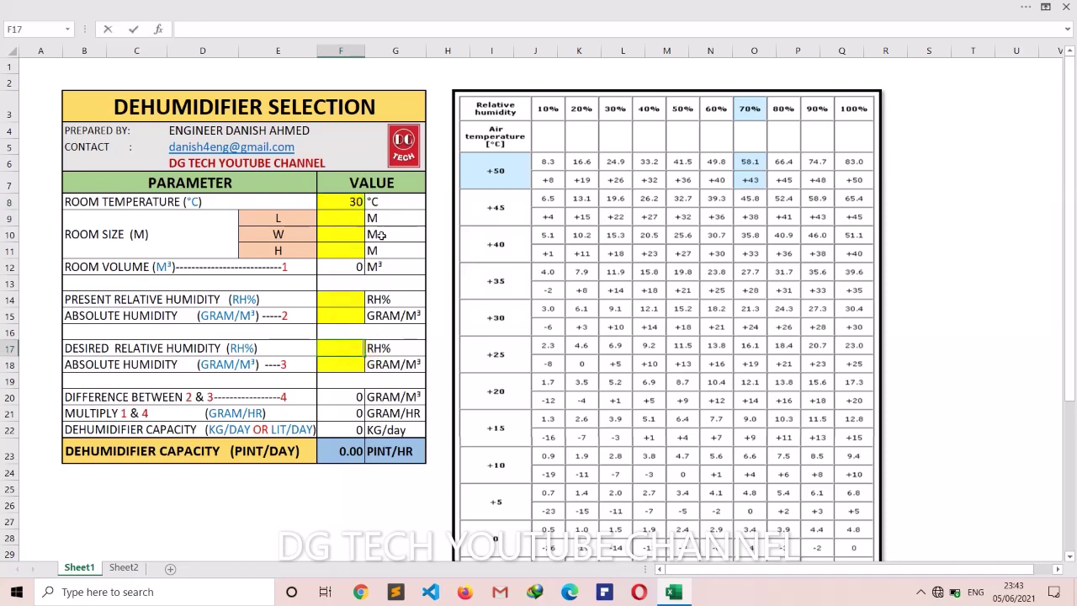
click(368, 204)
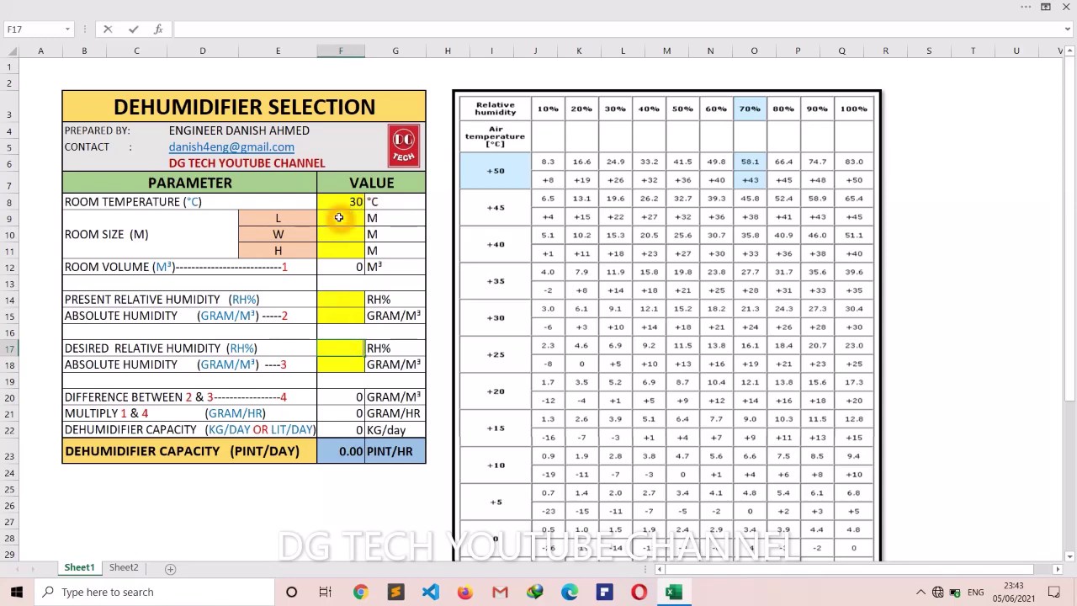
Step: Enter the room size as 5 m length, 5 m width and 3 m height
click(338, 217)
click(338, 218)
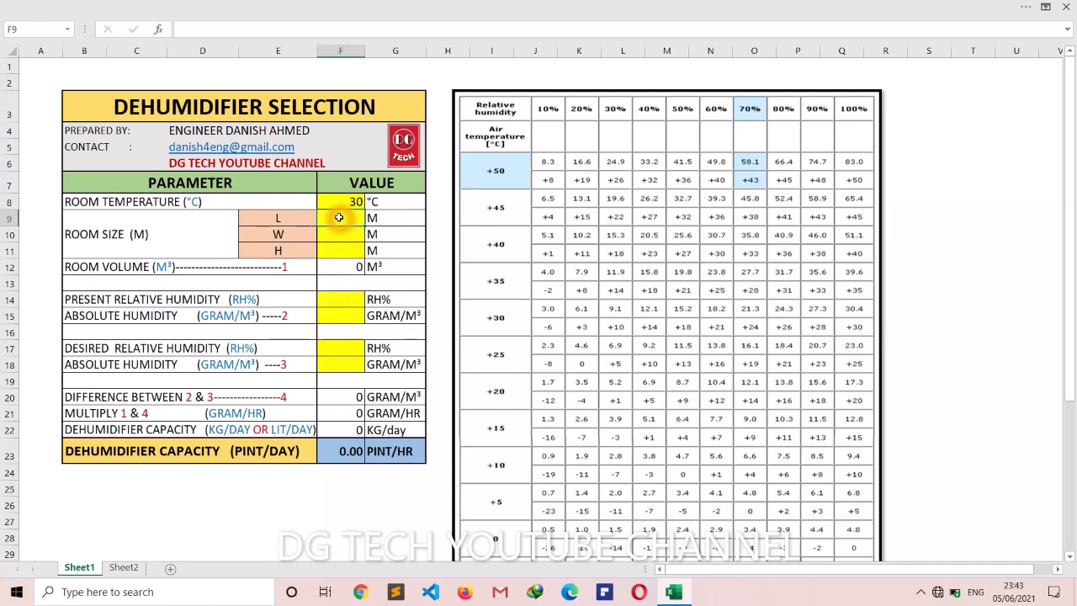
text(5)
click(341, 238)
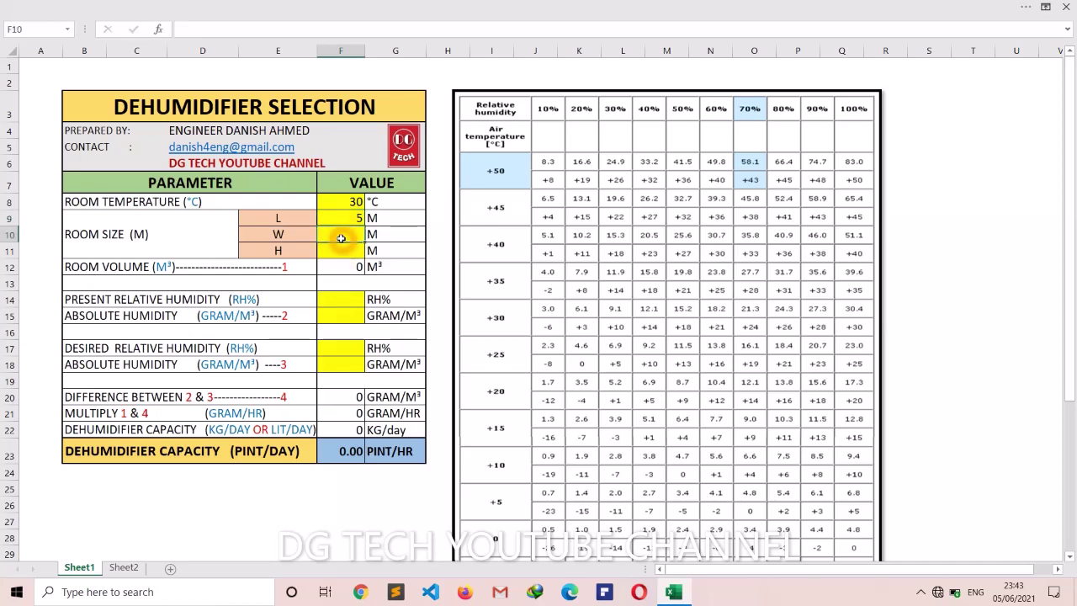
text(5)
click(344, 251)
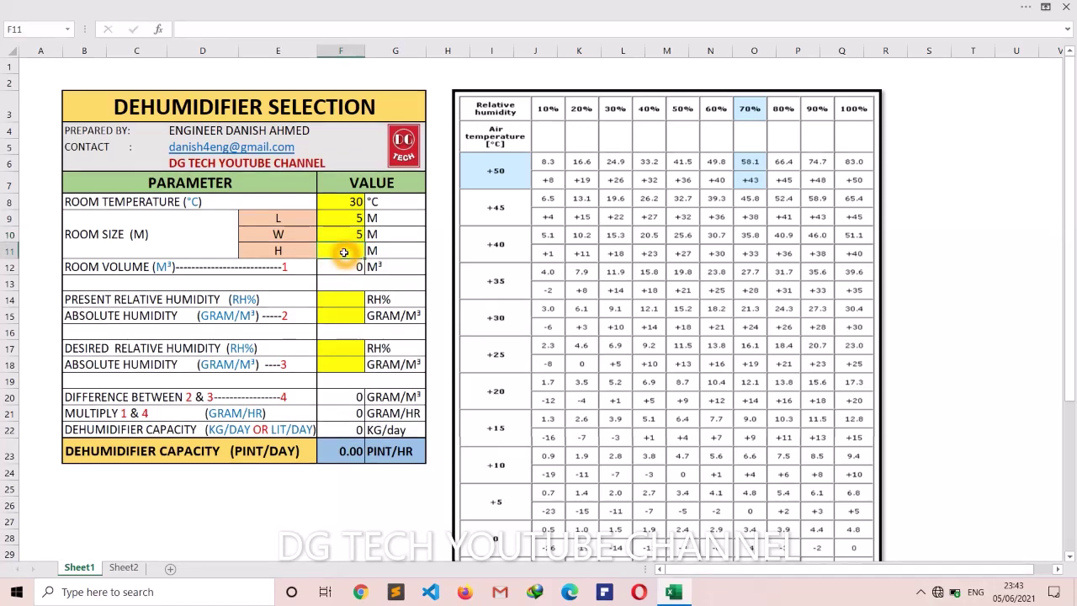
text(3)
click(346, 267)
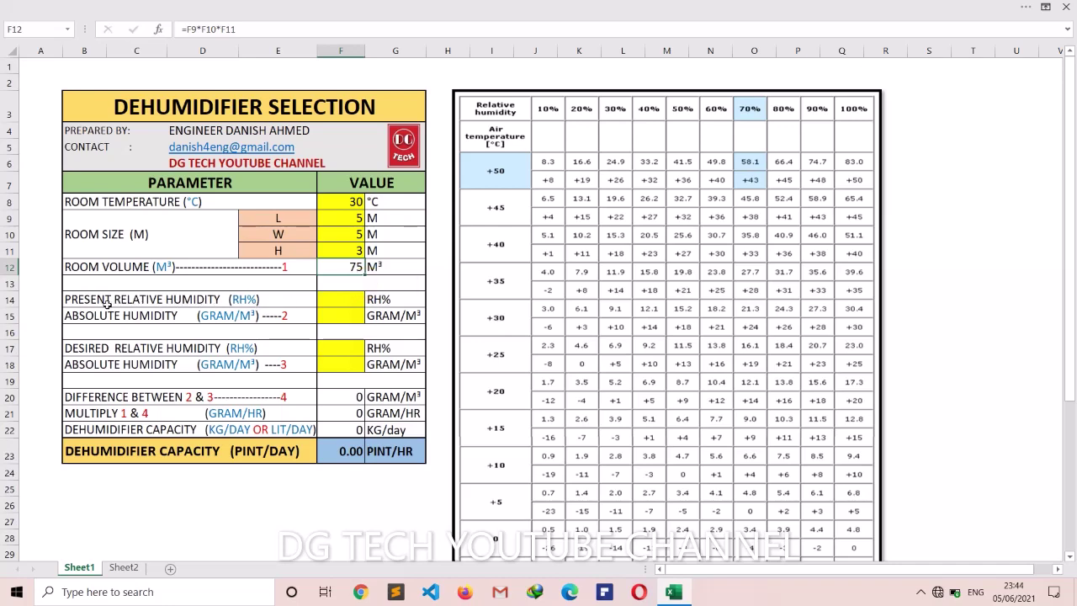
Step: Set the present relative humidity to 70 RH% and the desired relative humidity to 50 RH%
click(320, 303)
double_click(329, 301)
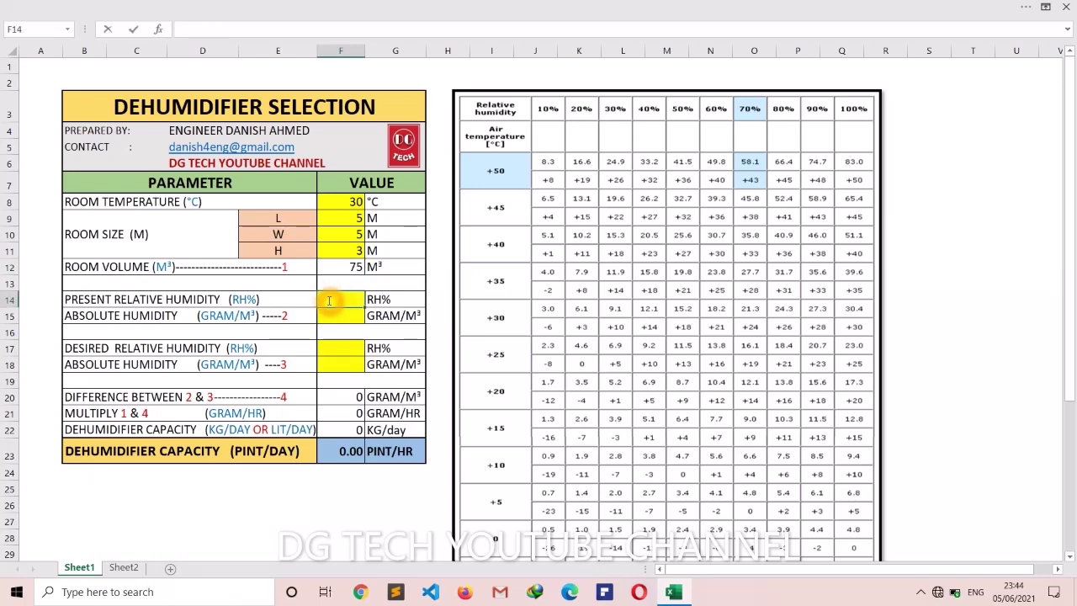
text(70)
click(340, 347)
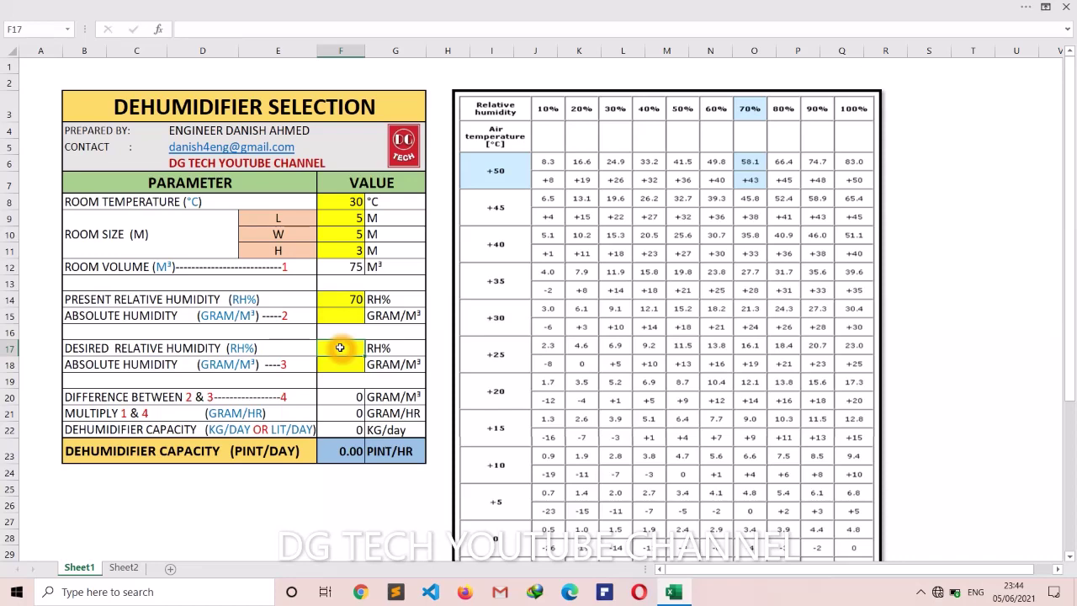
text(50)
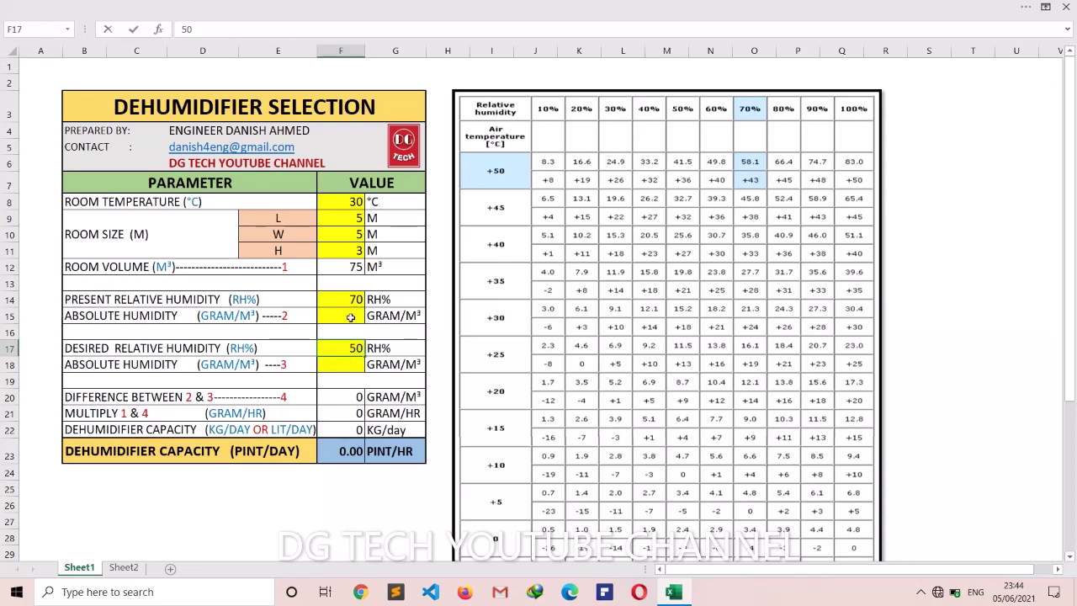
Step: Enter the absolute humidities from the +30 °C row of the chart: 21.3 g/m³ for present and 15.2 g/m³ for desired humidity
click(350, 317)
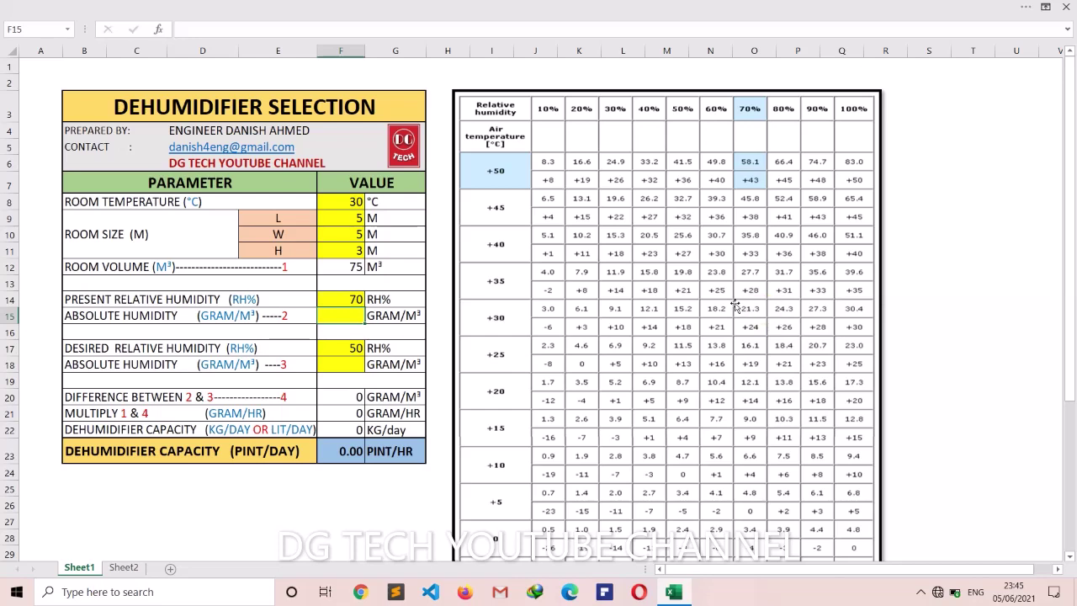
click(343, 319)
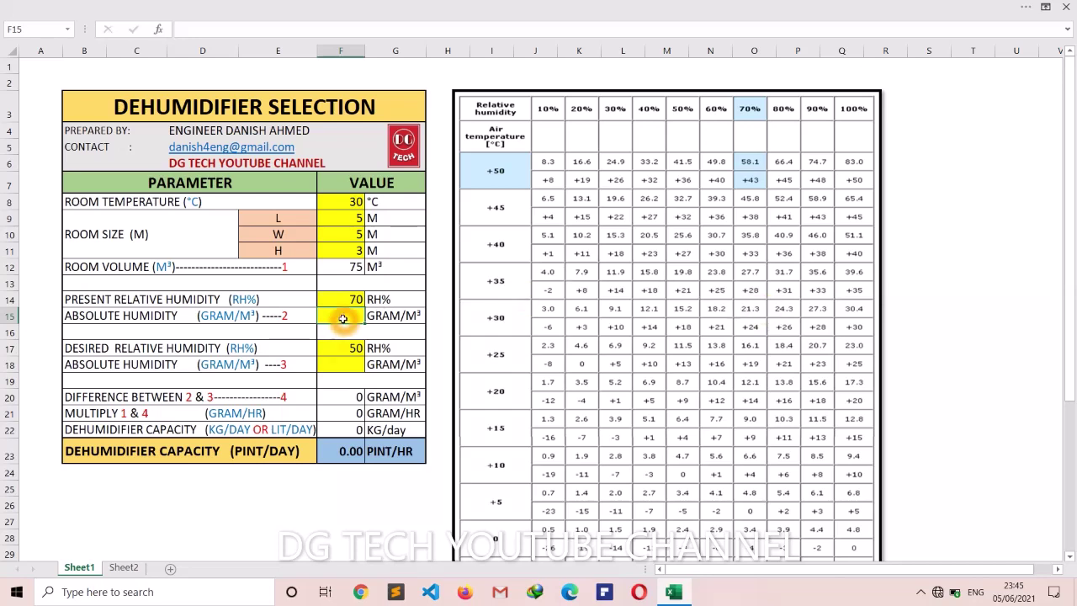
click(343, 318)
text(21.3)
click(334, 370)
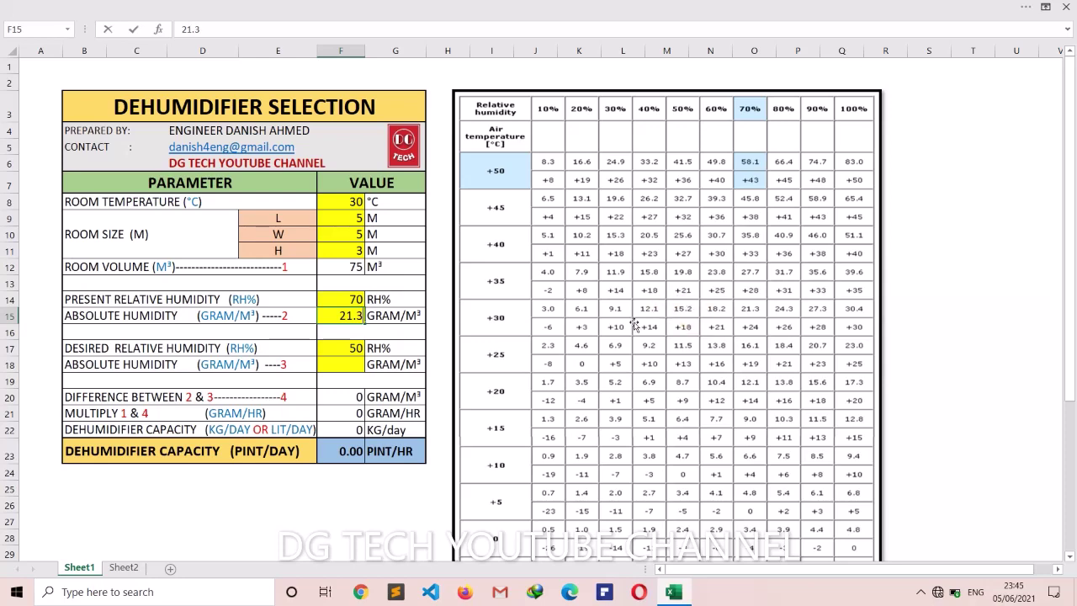
click(343, 363)
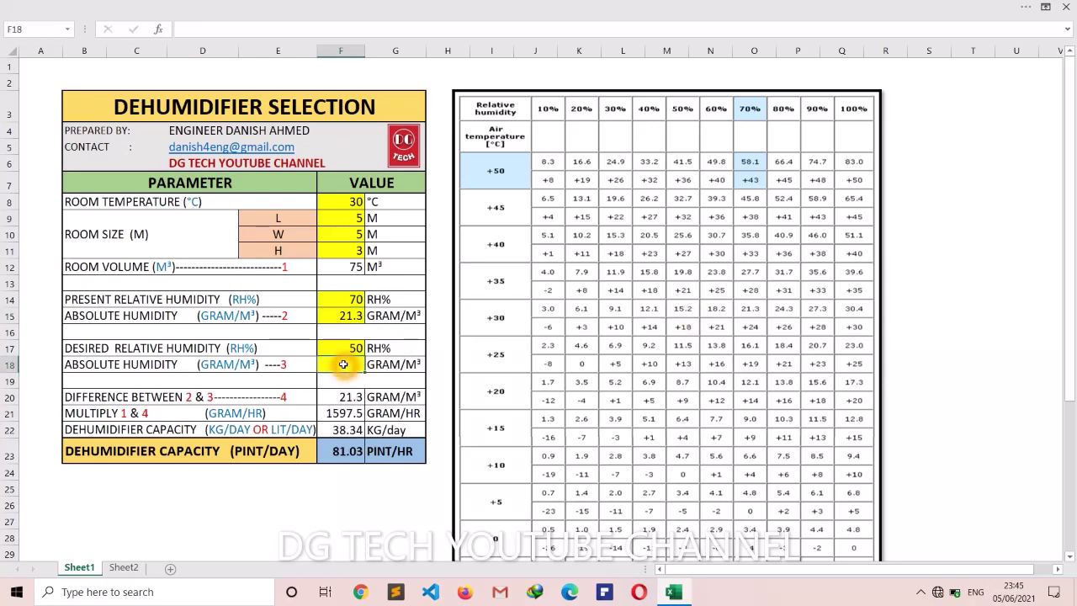
text(15.2)
click(335, 388)
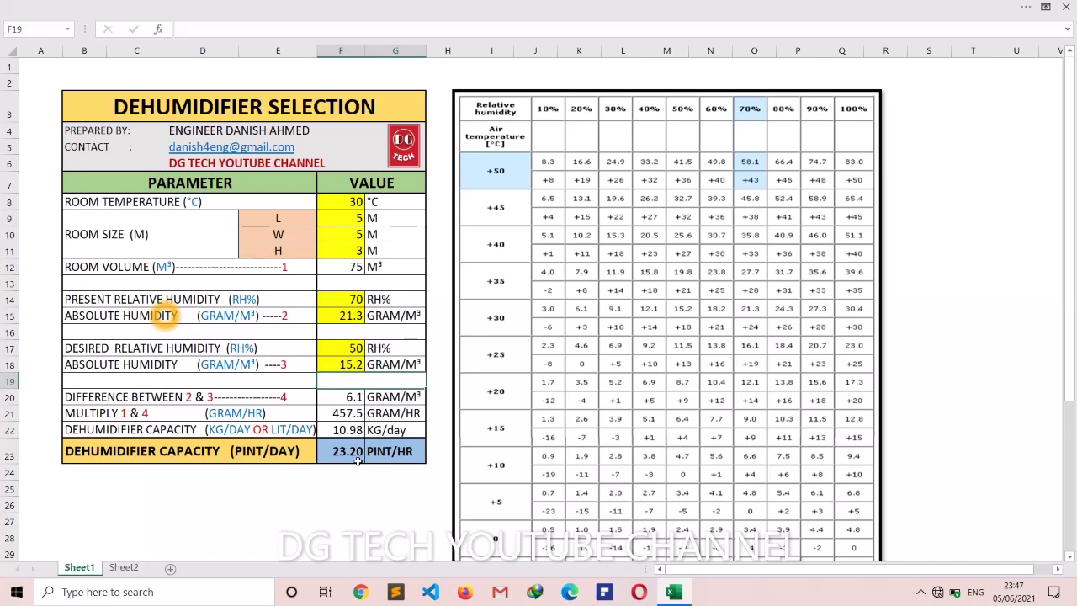
Step: Switch to Sheet2 to examine the dehumidifier sizing charts by area and dampness condition
click(125, 568)
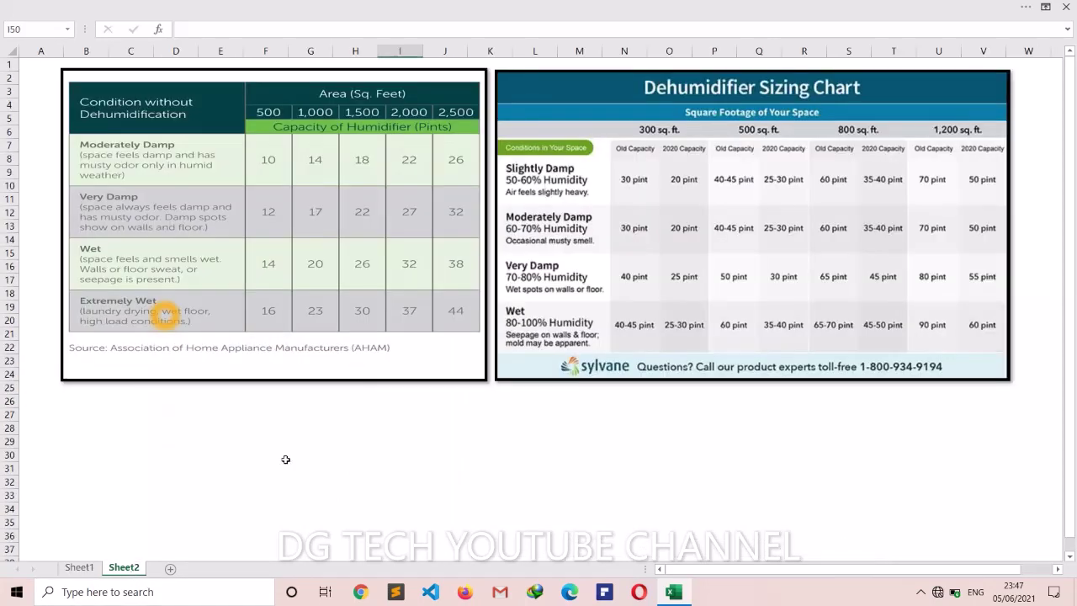